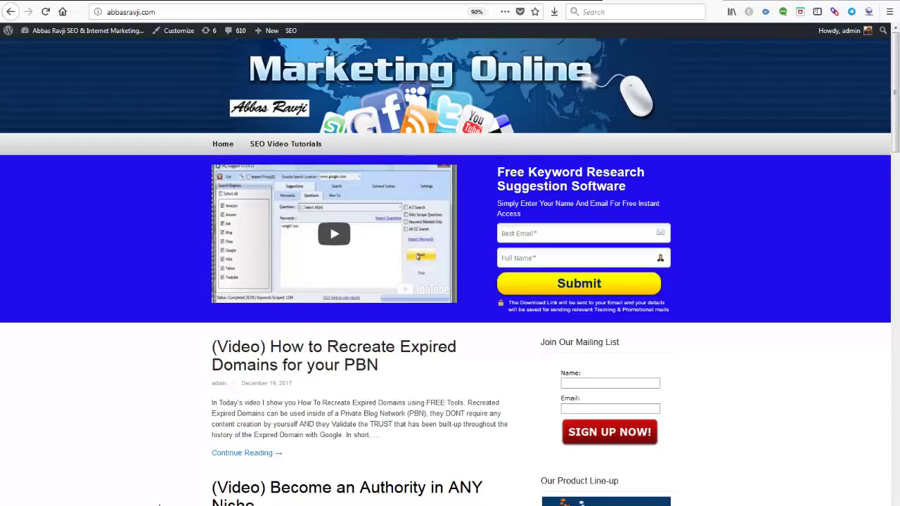
# Check the GDPR notes, then copy the abbasravji.com site address from the address bar
pyautogui.hotkey('alt', 'Tab')
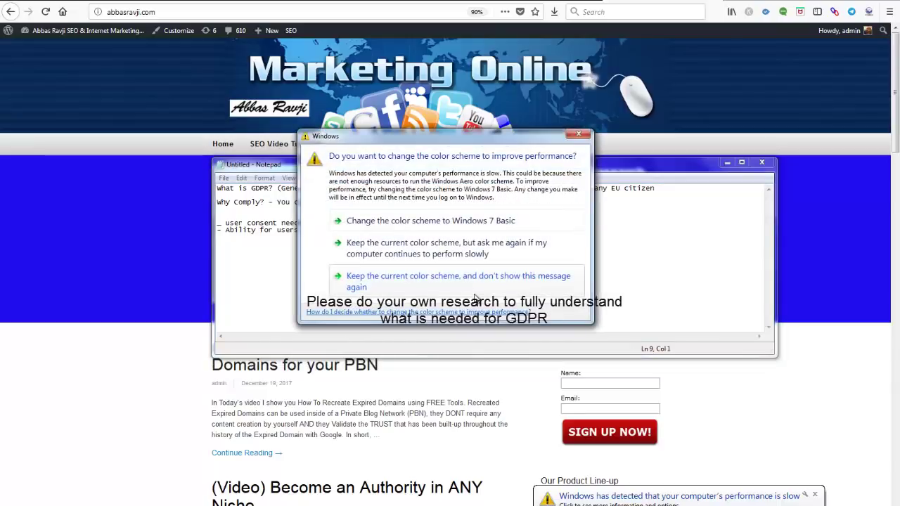
pyautogui.click(578, 133)
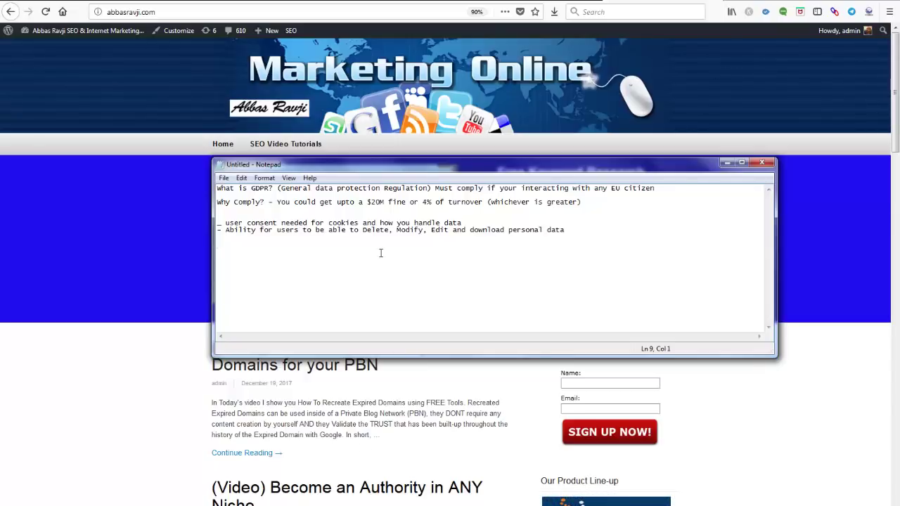
pyautogui.click(1, 399)
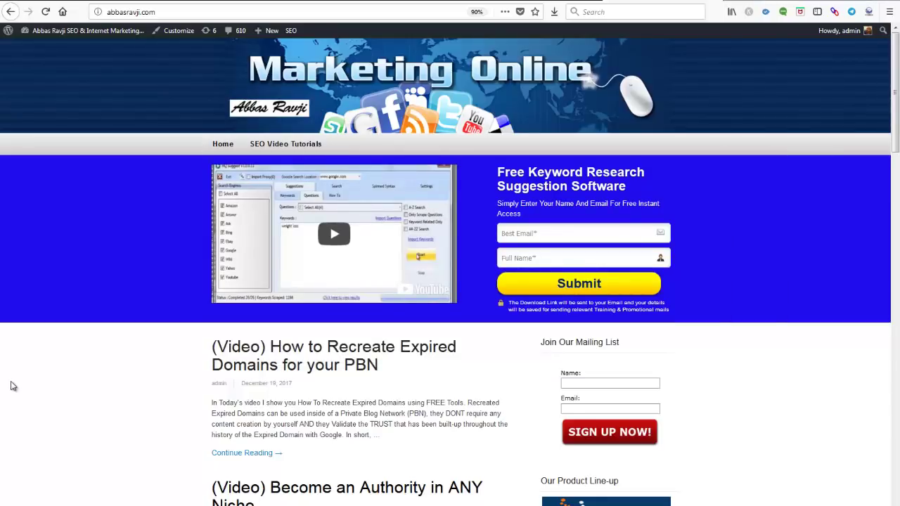
pyautogui.click(163, 12)
pyautogui.rightClick(163, 12)
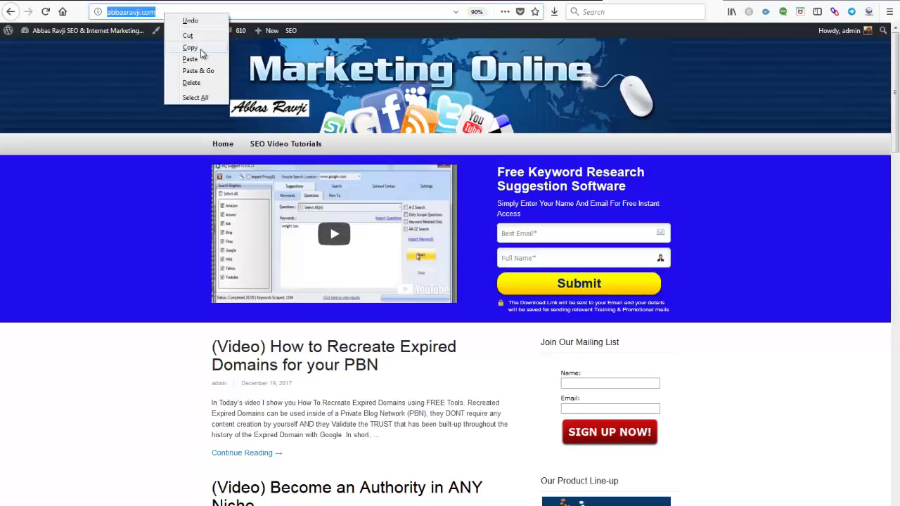
pyautogui.click(203, 56)
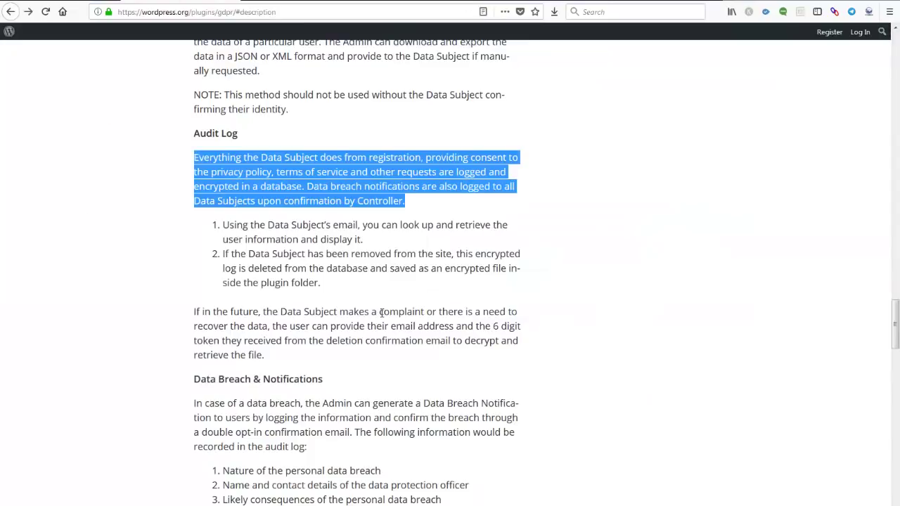
# Scroll through the GDPR plugin's description page on WordPress.org
pyautogui.scroll(-8, 380, 313)
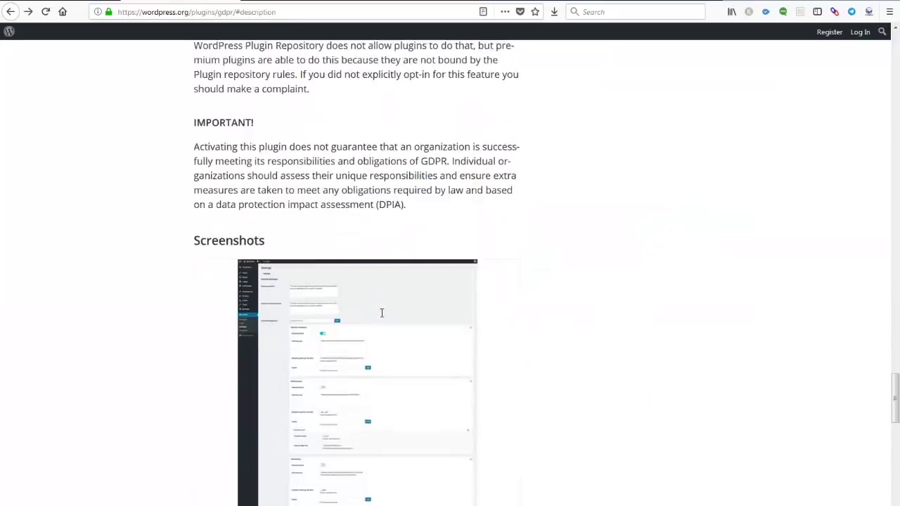
pyautogui.scroll(12, 381, 313)
pyautogui.scroll(15, 392, 389)
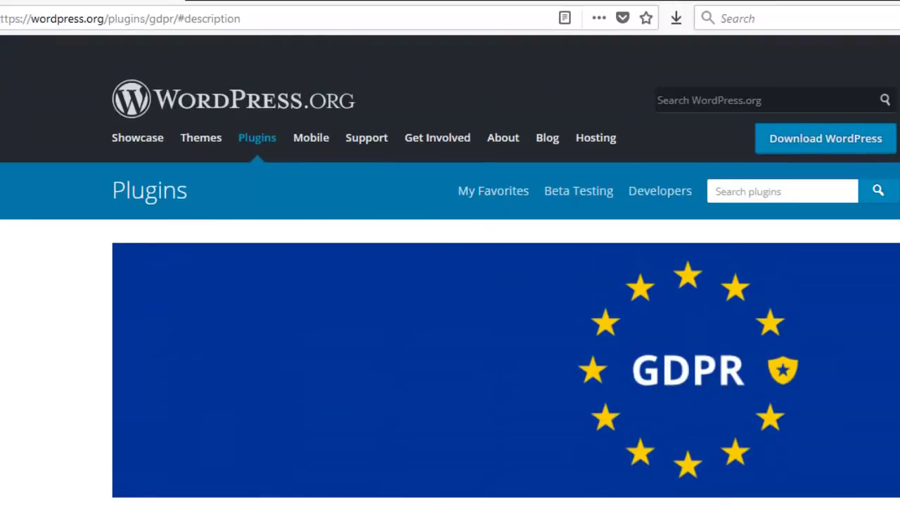
pyautogui.scroll(-4, 169, 458)
pyautogui.scroll(-5, 657, 473)
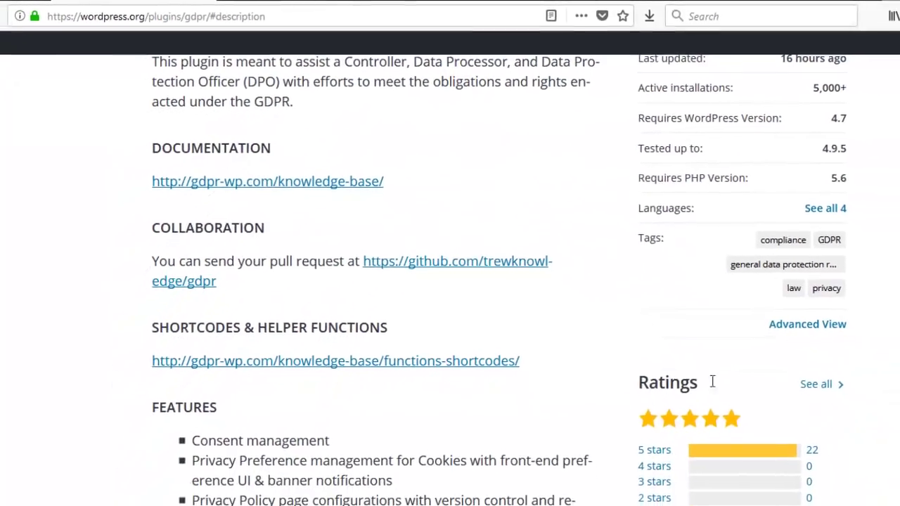
pyautogui.scroll(5, 624, 444)
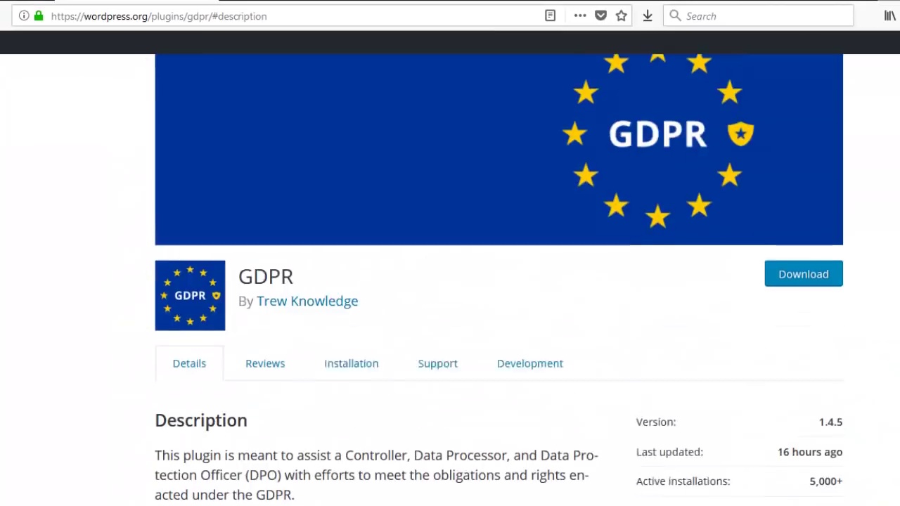
pyautogui.scroll(3, 450, 282)
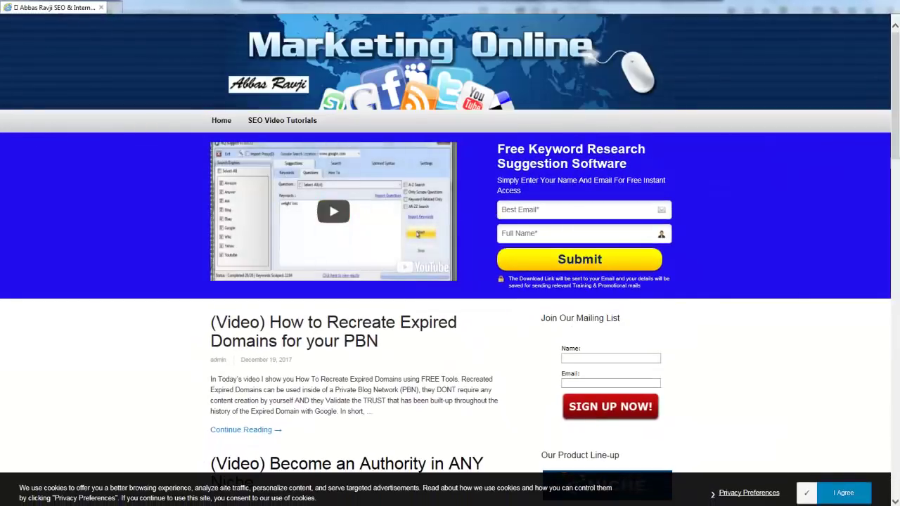
# From the cookie banner's Privacy Preferences, follow the Privacy Policy link into a new tab
pyautogui.moveTo(318, 498); pyautogui.dragTo(17, 486)
pyautogui.click(18, 487)
pyautogui.click(749, 493)
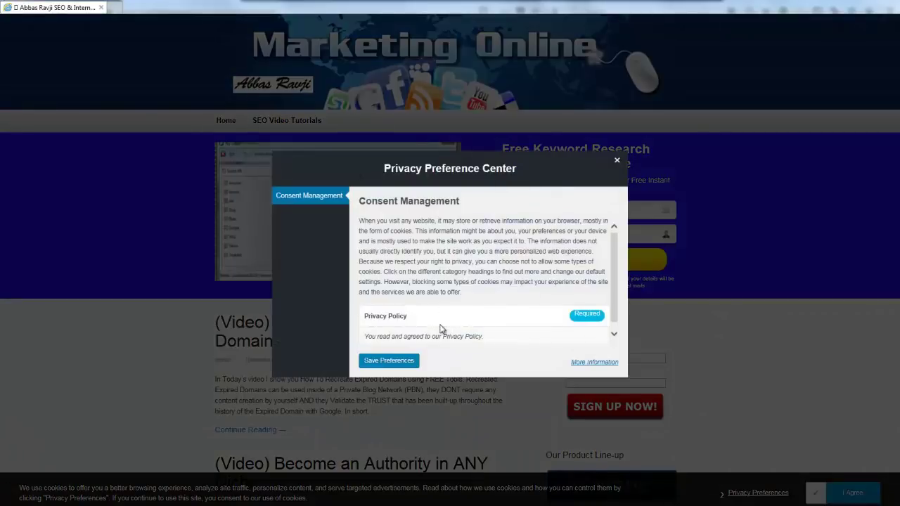
pyautogui.moveTo(379, 221); pyautogui.dragTo(461, 298)
pyautogui.click(460, 298)
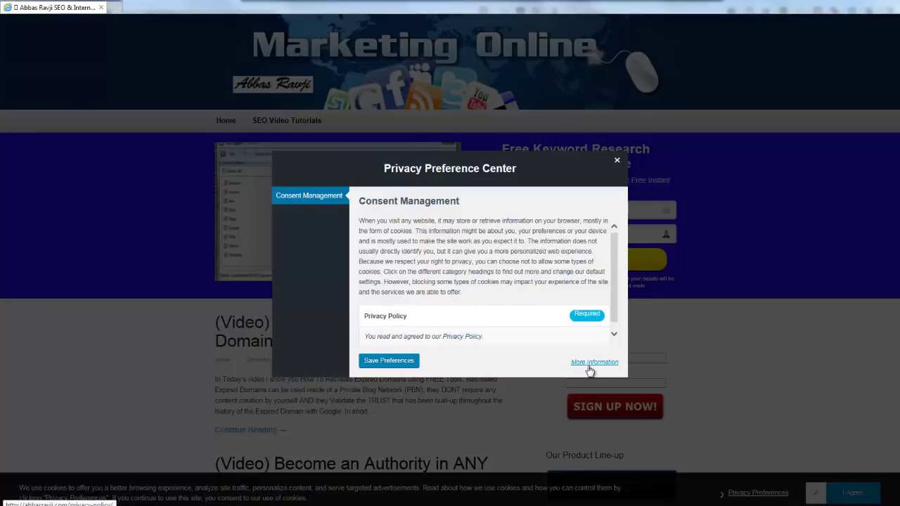
pyautogui.click(462, 339)
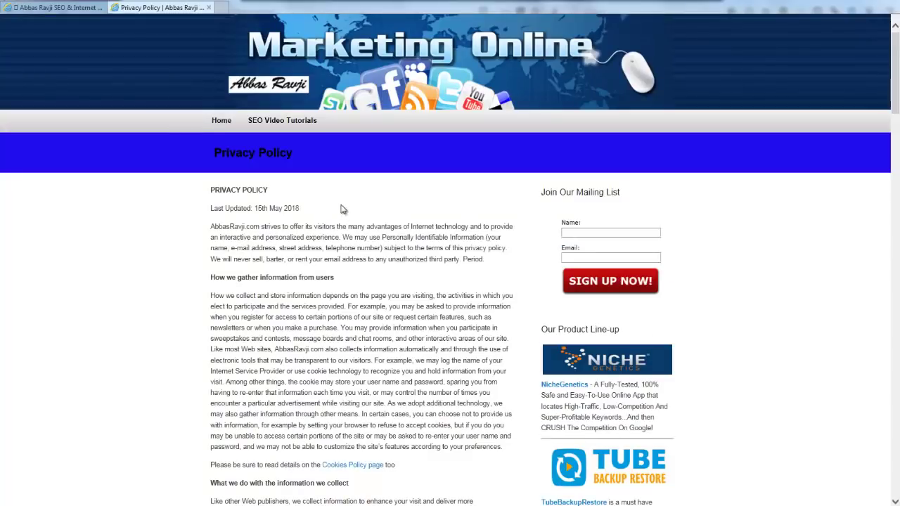
# Scroll the Privacy Policy to its data request forms and highlight the Update your details heading
pyautogui.moveTo(343, 209); pyautogui.dragTo(211, 209)
pyautogui.click(200, 219)
pyautogui.scroll(-4, 287, 226)
pyautogui.scroll(-5, 287, 225)
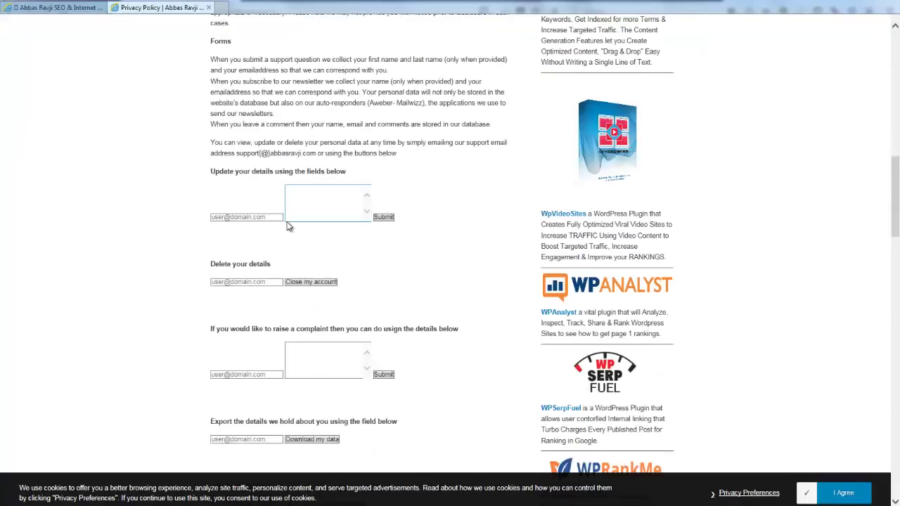
pyautogui.moveTo(208, 243); pyautogui.dragTo(370, 326)
pyautogui.click(245, 272)
pyautogui.moveTo(210, 247); pyautogui.dragTo(346, 249)
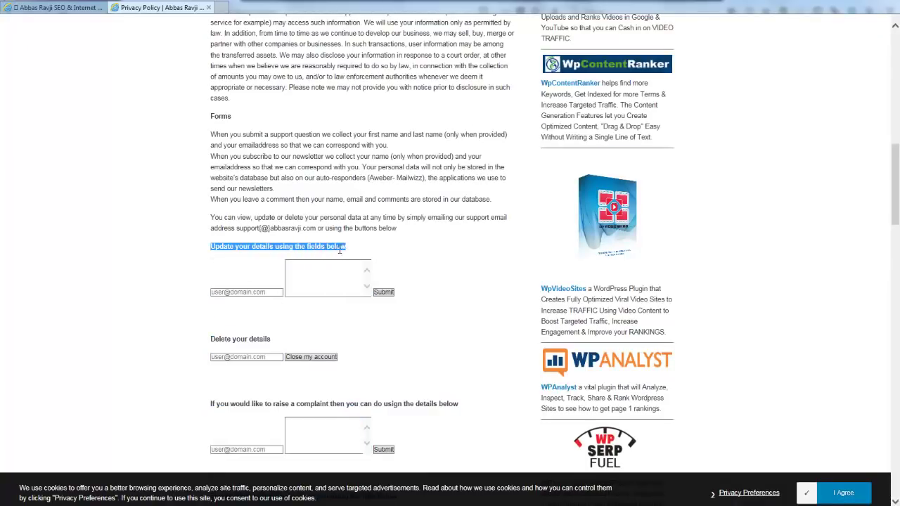
pyautogui.click(345, 248)
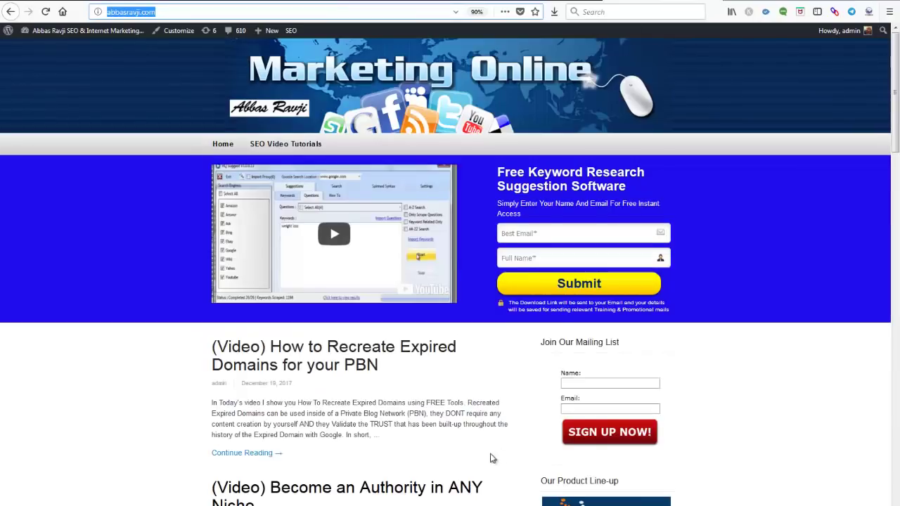
# Open the site's Privacy Policy page and look over its complaint form
pyautogui.scroll(-15, 464, 439)
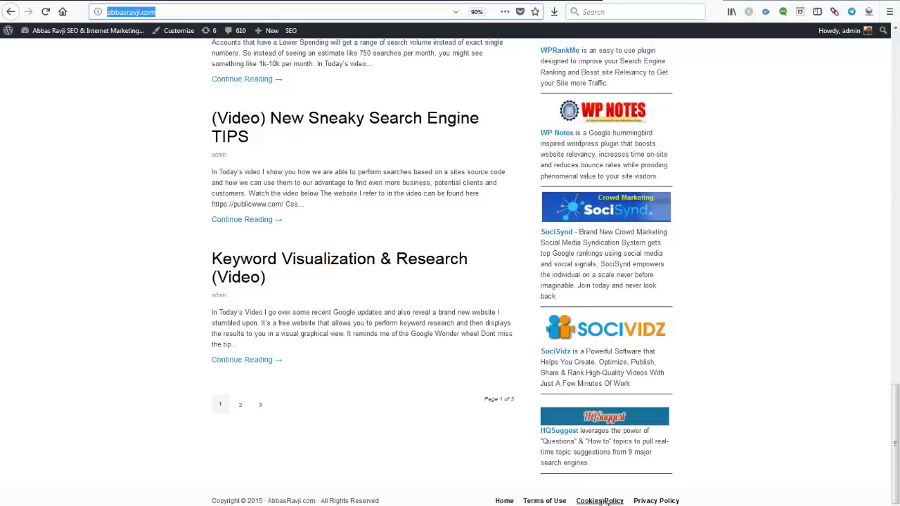
pyautogui.click(643, 499)
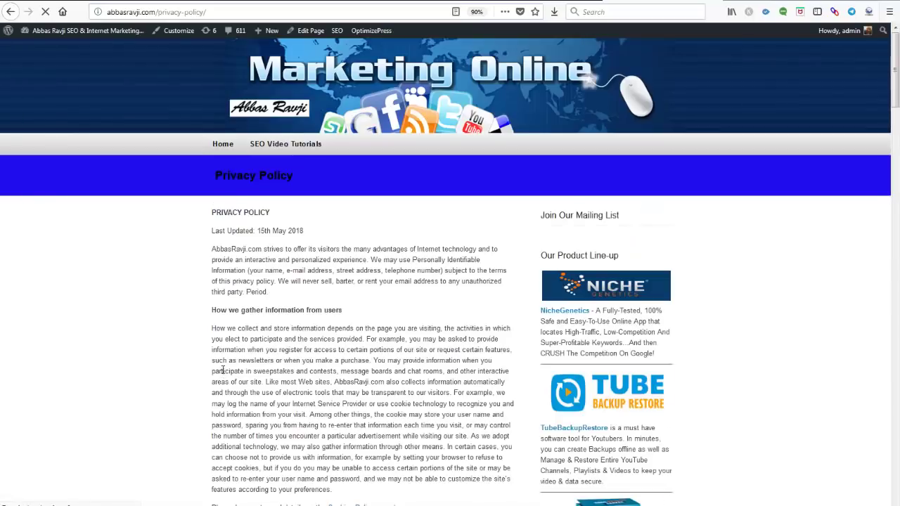
pyautogui.scroll(-15, 222, 373)
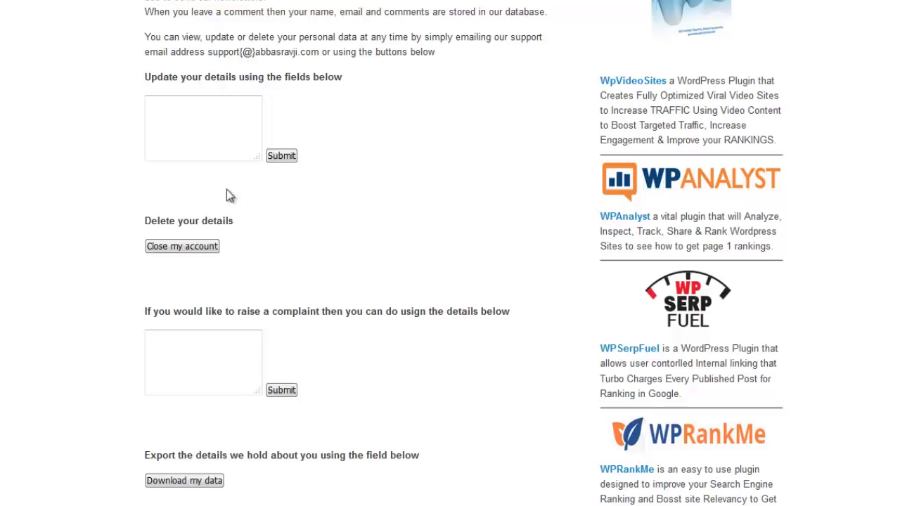
pyautogui.click(207, 381)
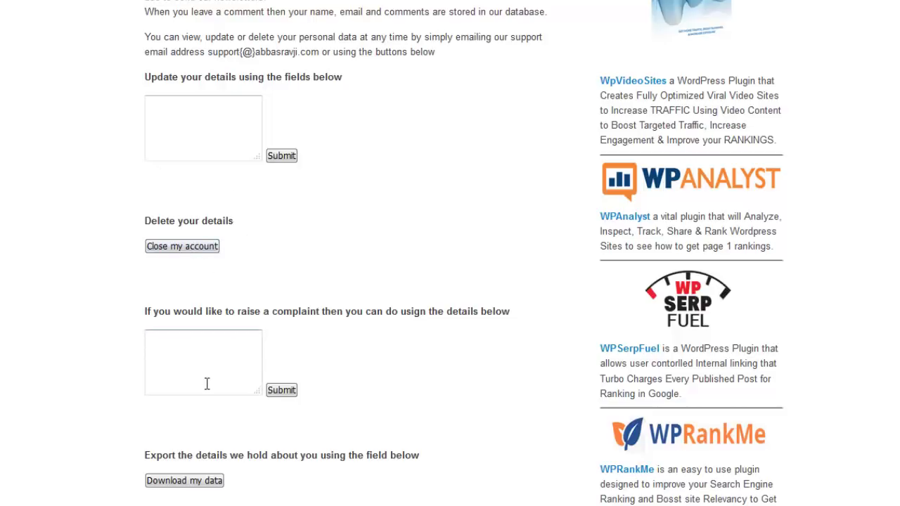
pyautogui.click(131, 326)
pyautogui.hotkey('ctrl', 'a')
pyautogui.click(454, 313)
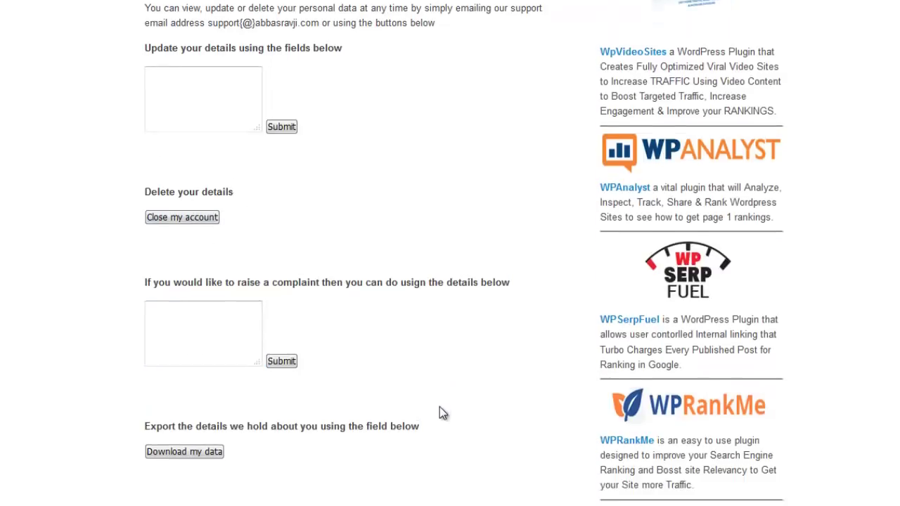
# Request a download of stored personal data and dismiss the email confirmation notice
pyautogui.scroll(-3, 442, 413)
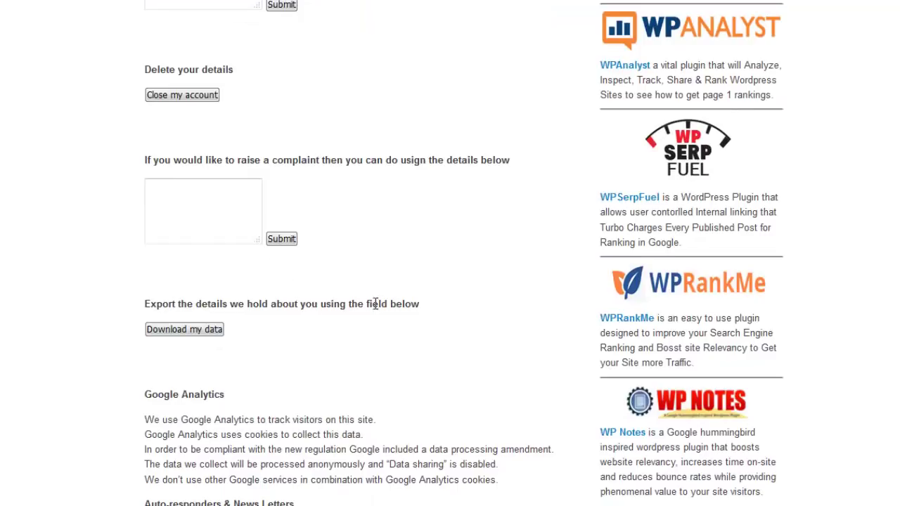
pyautogui.click(195, 331)
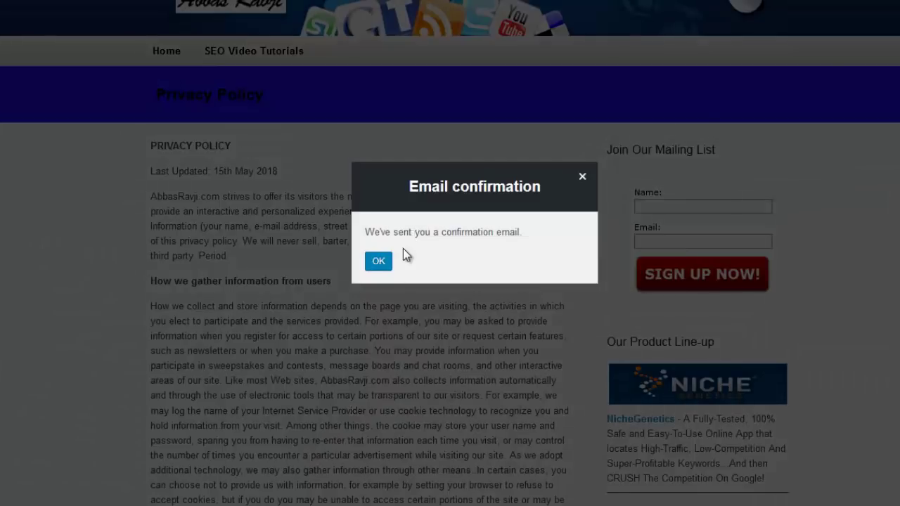
pyautogui.click(381, 262)
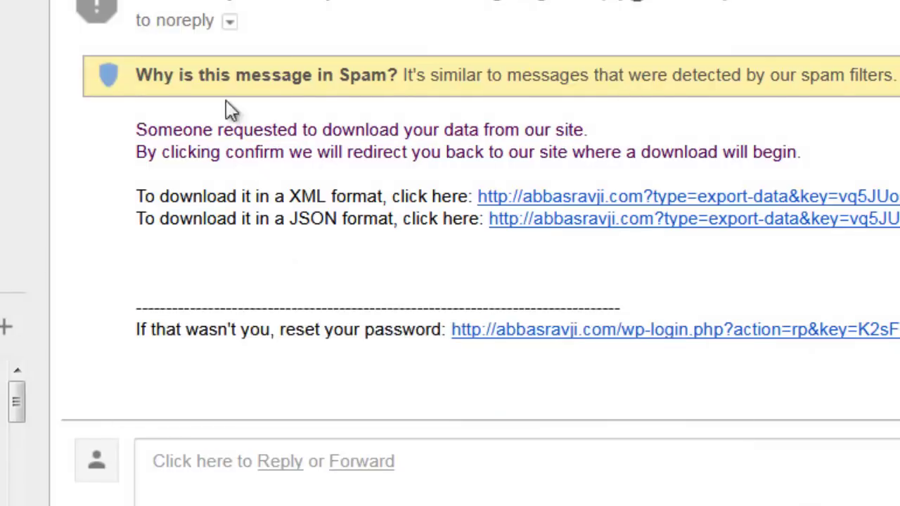
pyautogui.moveTo(322, 2)
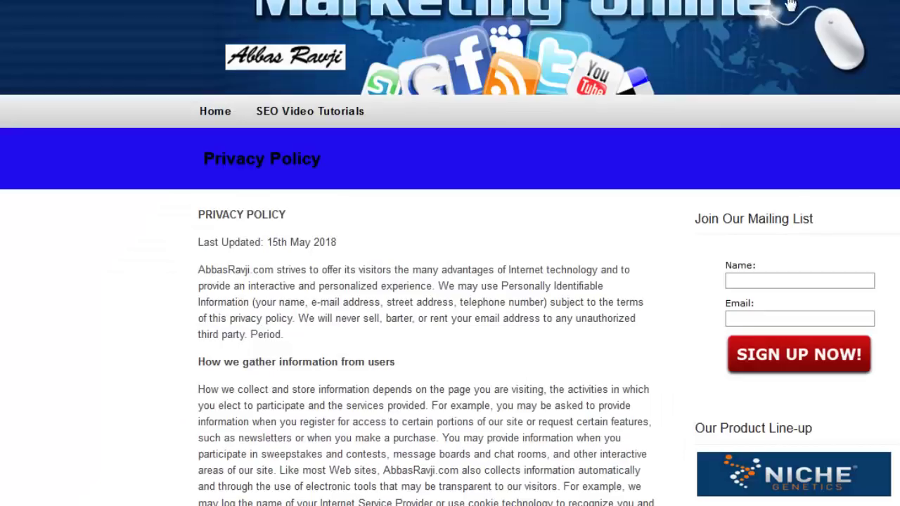
# Scroll the Privacy Policy down to the Update your details form and back up
pyautogui.scroll(-20, 518, 492)
pyautogui.scroll(-10, 460, 196)
pyautogui.scroll(20, 459, 201)
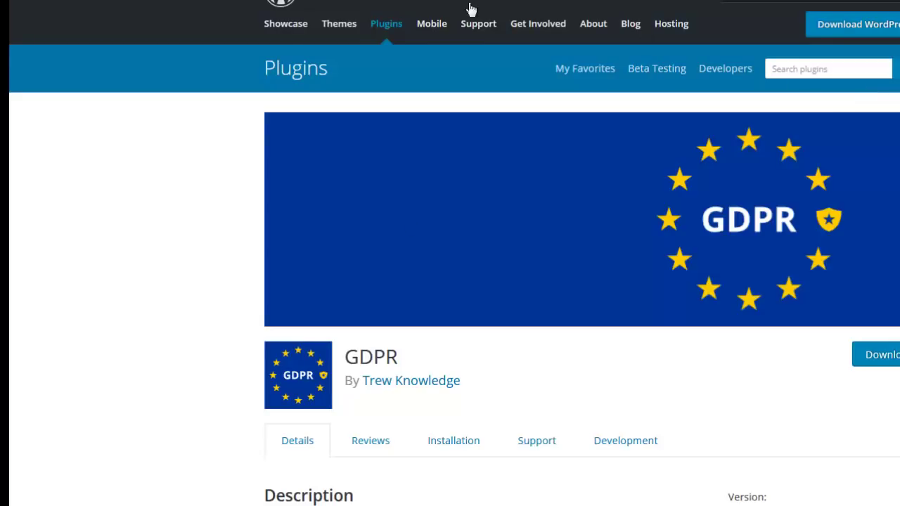
pyautogui.scroll(-3, 360, 365)
pyautogui.scroll(-20, 373, 364)
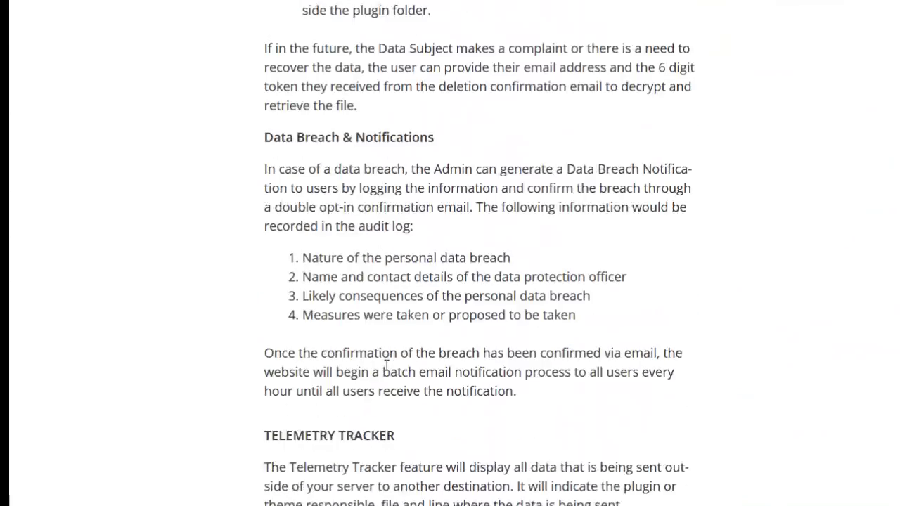
pyautogui.scroll(2, 573, 352)
pyautogui.scroll(-12, 573, 352)
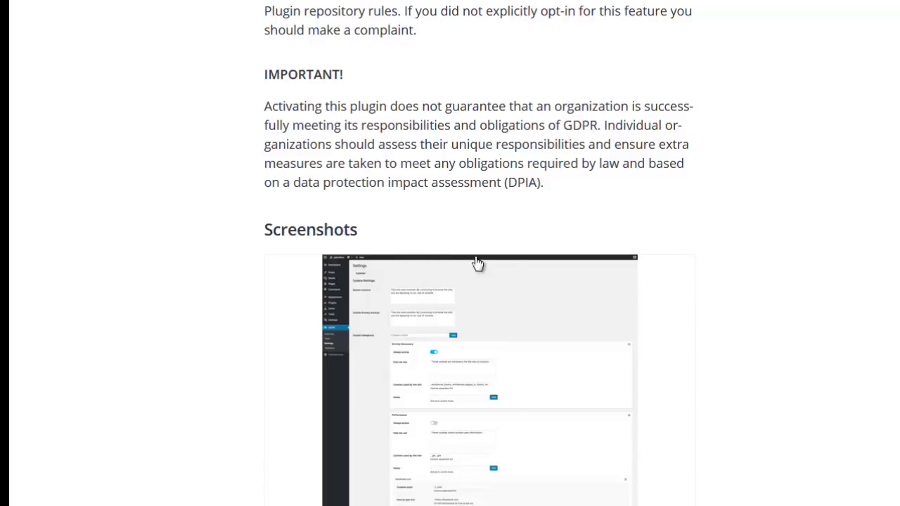
pyautogui.scroll(-6, 869, 403)
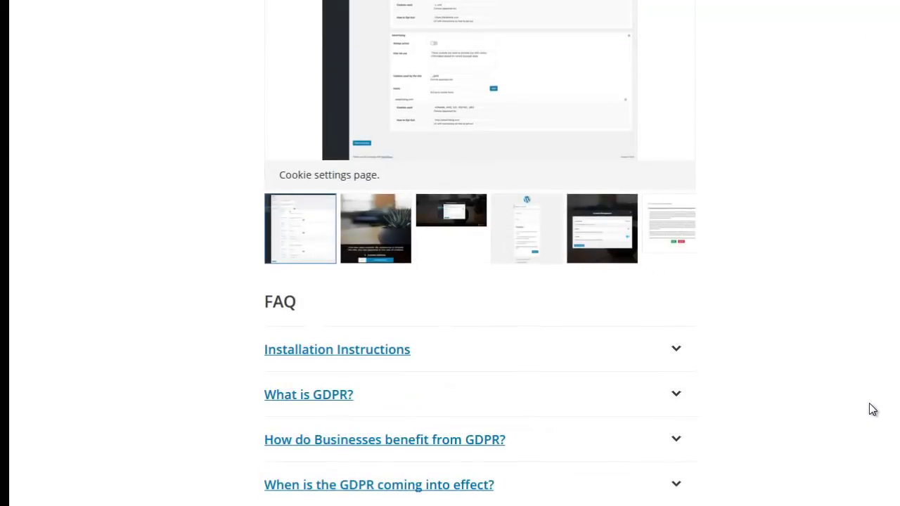
pyautogui.scroll(10, 870, 403)
pyautogui.scroll(5, 869, 403)
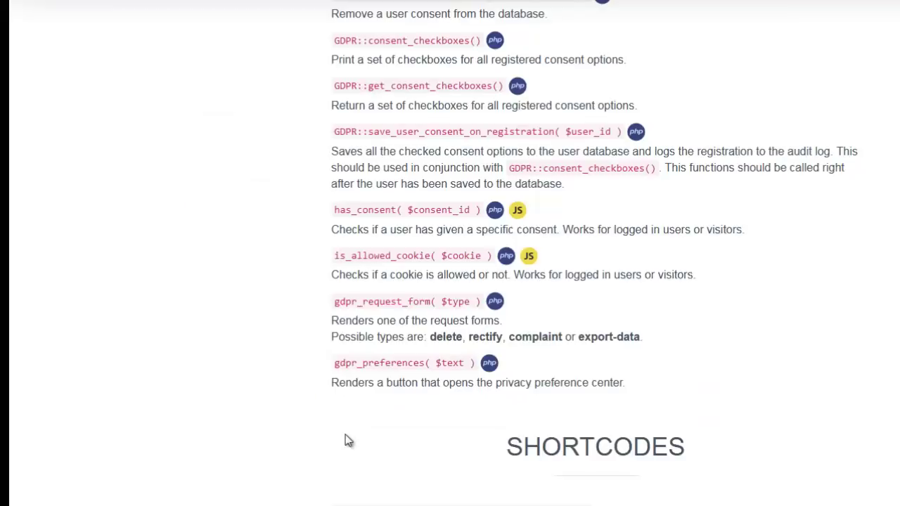
# Scroll the plugin documentation to SHORTCODES and highlight the shortcode examples
pyautogui.scroll(1, 358, 402)
pyautogui.scroll(-6, 358, 401)
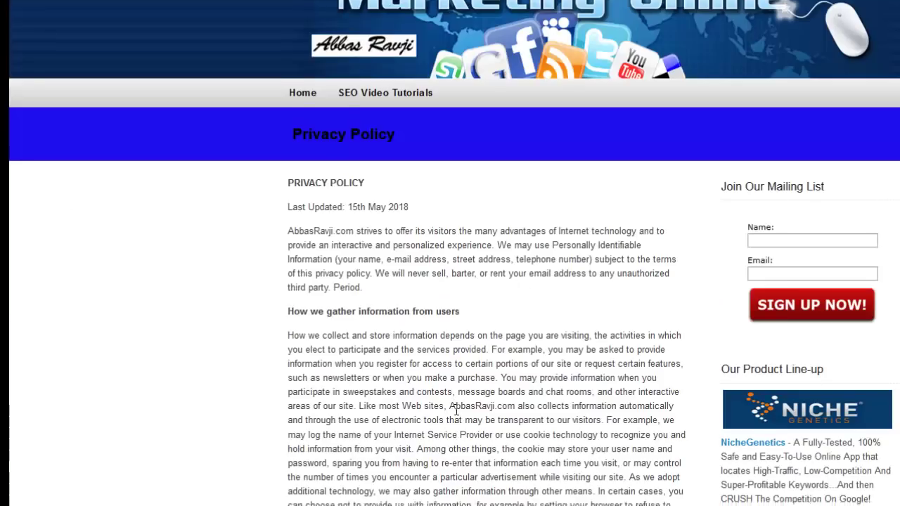
pyautogui.scroll(-10, 458, 408)
pyautogui.scroll(-4, 465, 409)
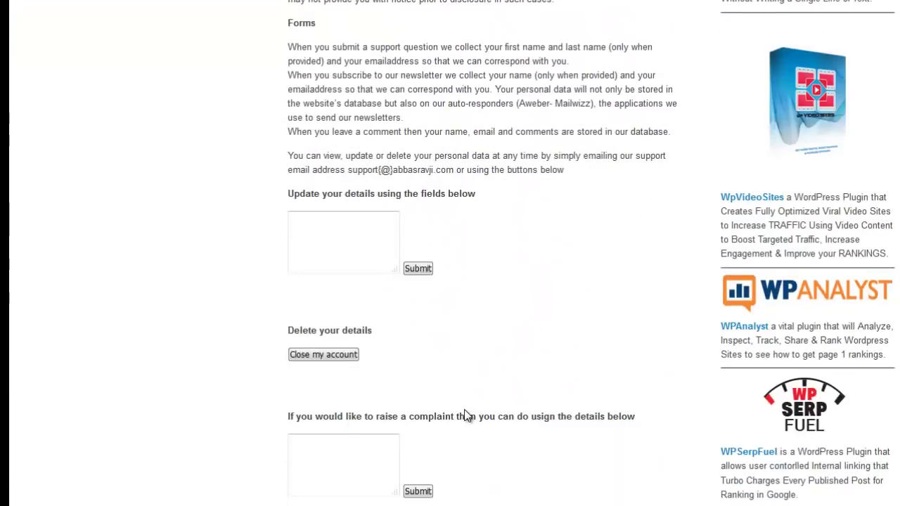
pyautogui.scroll(-4, 450, 253)
pyautogui.scroll(2, 346, 492)
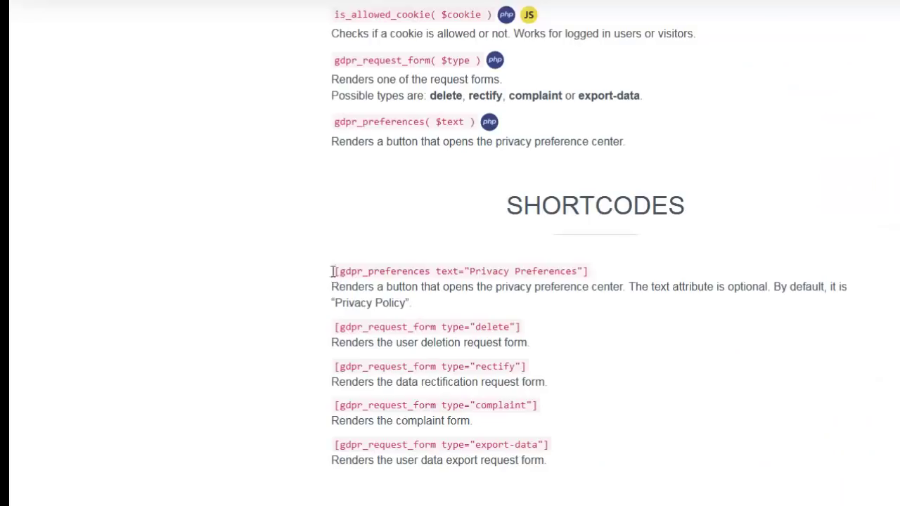
pyautogui.moveTo(548, 460); pyautogui.dragTo(450, 275)
pyautogui.click(450, 274)
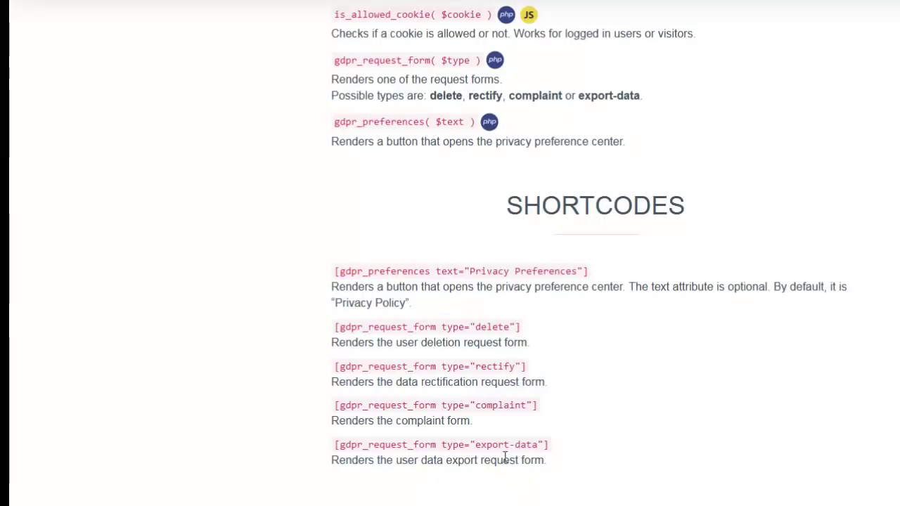
# Highlight the gdpr_preferences, delete-request and rectification request-form shortcodes
pyautogui.moveTo(392, 287); pyautogui.dragTo(409, 447)
pyautogui.click(410, 447)
pyautogui.moveTo(576, 272); pyautogui.dragTo(342, 271)
pyautogui.click(346, 274)
pyautogui.moveTo(335, 327); pyautogui.dragTo(521, 332)
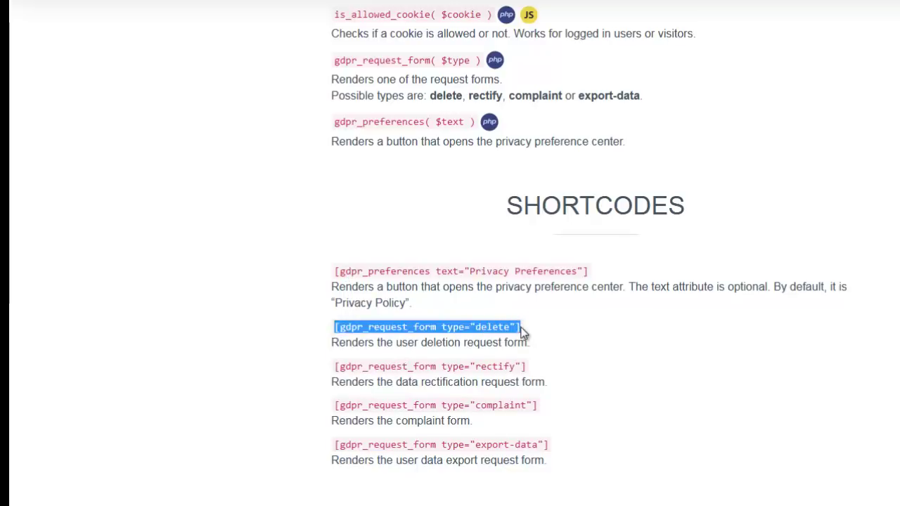
pyautogui.click(522, 332)
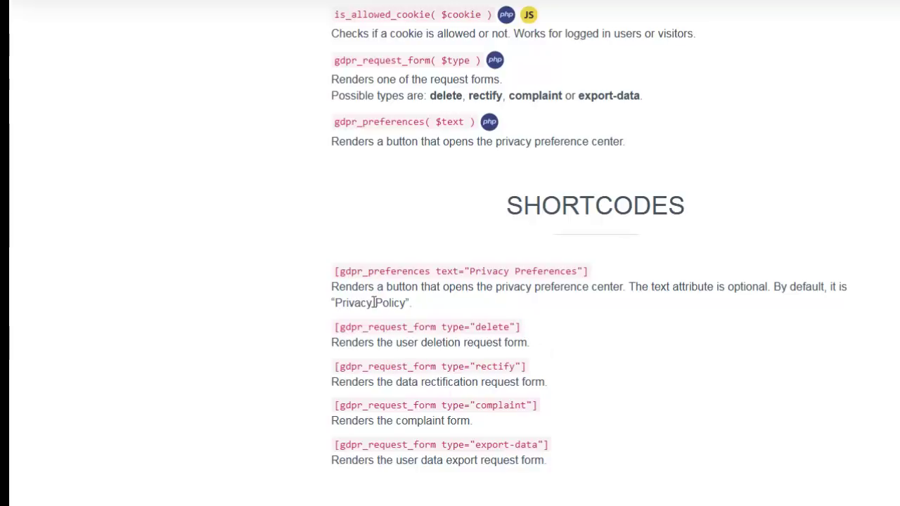
pyautogui.moveTo(408, 344); pyautogui.dragTo(502, 358)
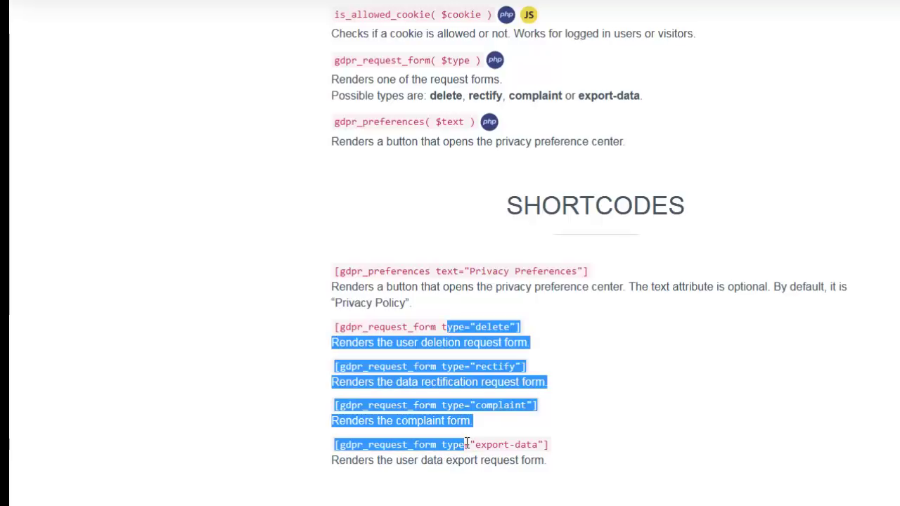
pyautogui.click(469, 443)
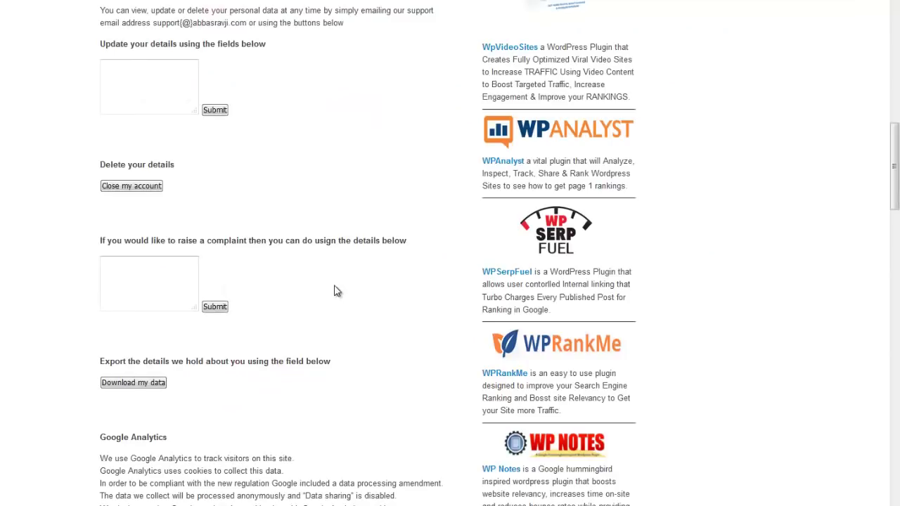
# Set the Privacy Policy Page to Google LSI Training and focus the Outgoing email limitation field
pyautogui.scroll(6, 338, 289)
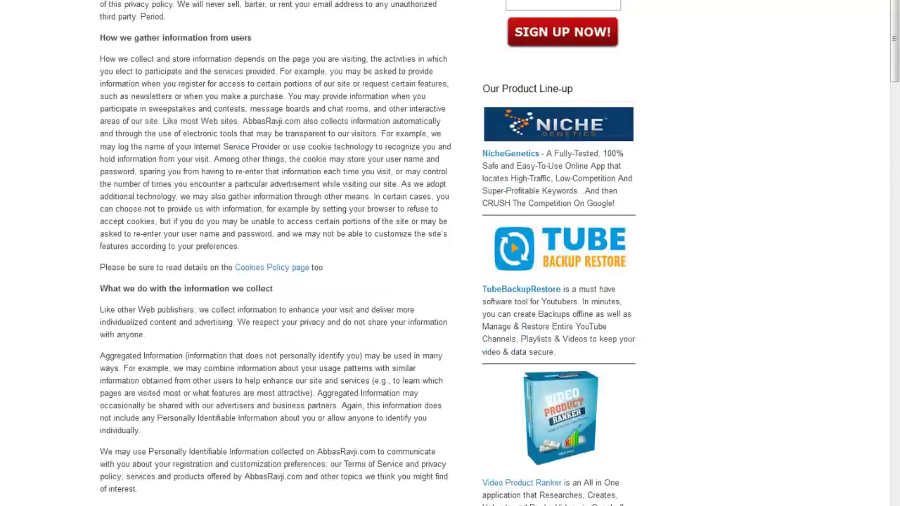
pyautogui.scroll(3, 281, 281)
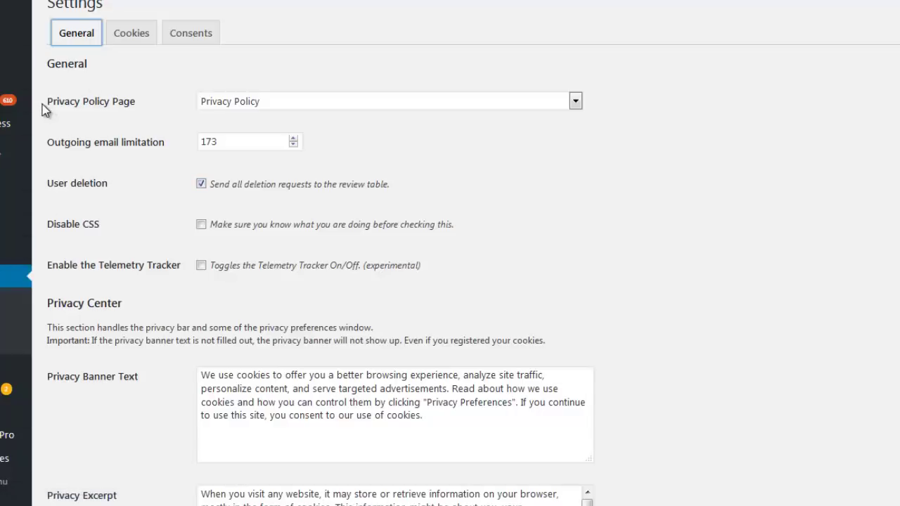
pyautogui.click(238, 109)
pyautogui.click(239, 110)
pyautogui.click(169, 114)
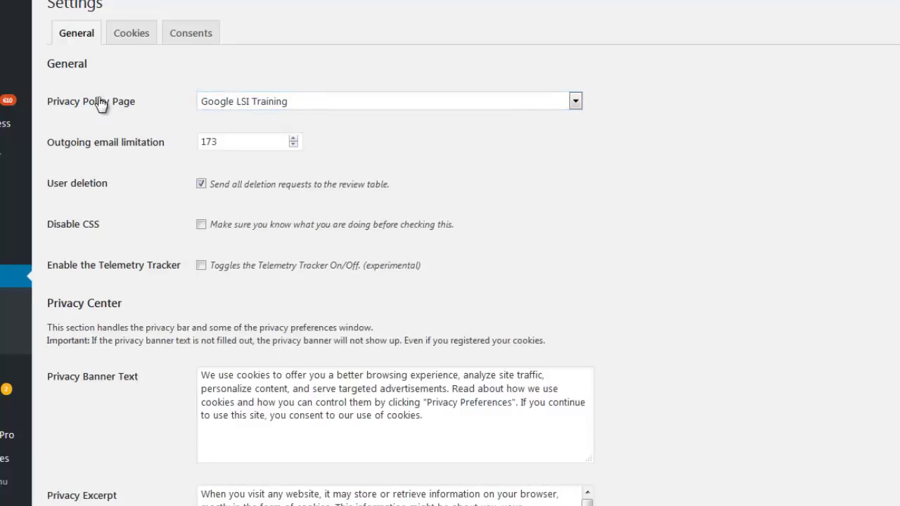
pyautogui.click(231, 142)
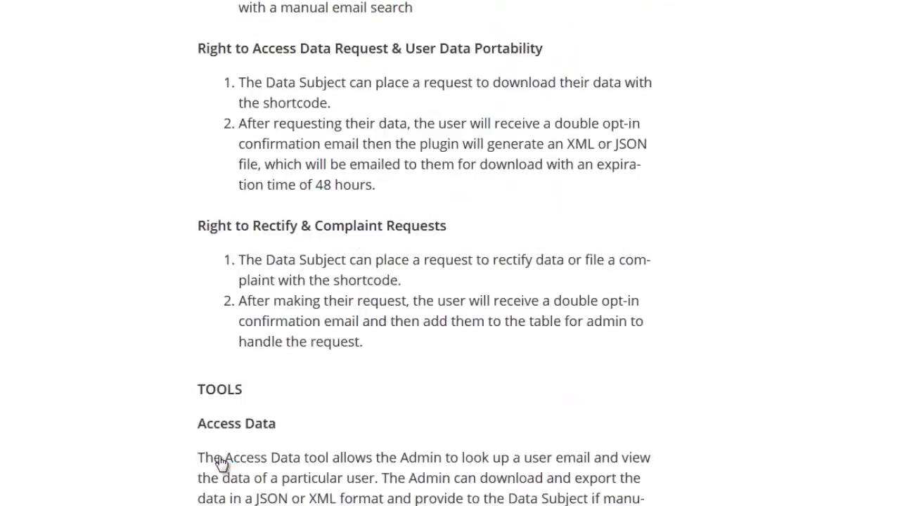
pyautogui.scroll(4, 223, 464)
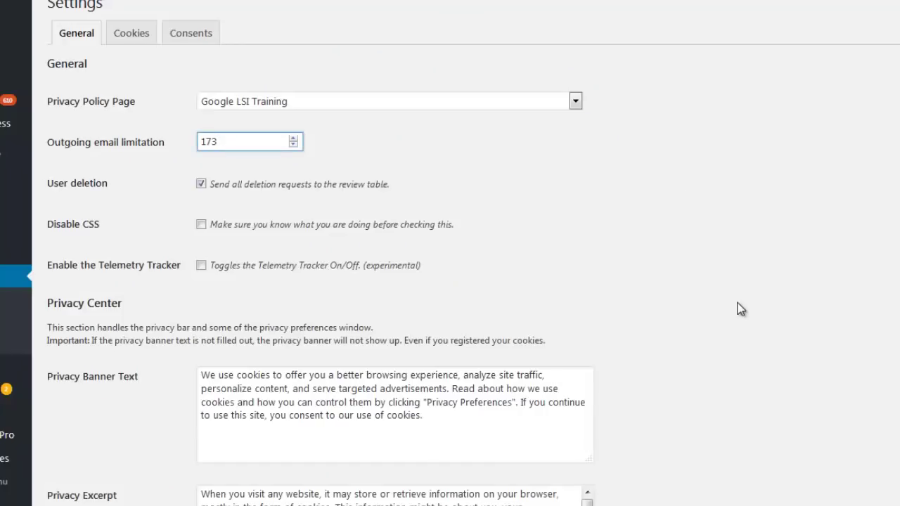
pyautogui.scroll(-1, 738, 309)
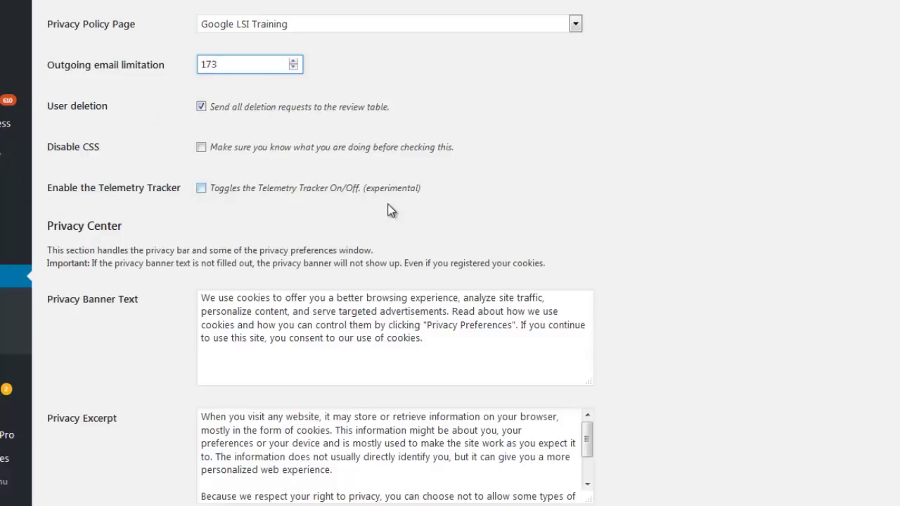
# Compare the Privacy Banner Text with the live site's banner, then close the Privacy Preference Center
pyautogui.click(295, 320)
pyautogui.moveTo(208, 294); pyautogui.dragTo(483, 377)
pyautogui.click(439, 366)
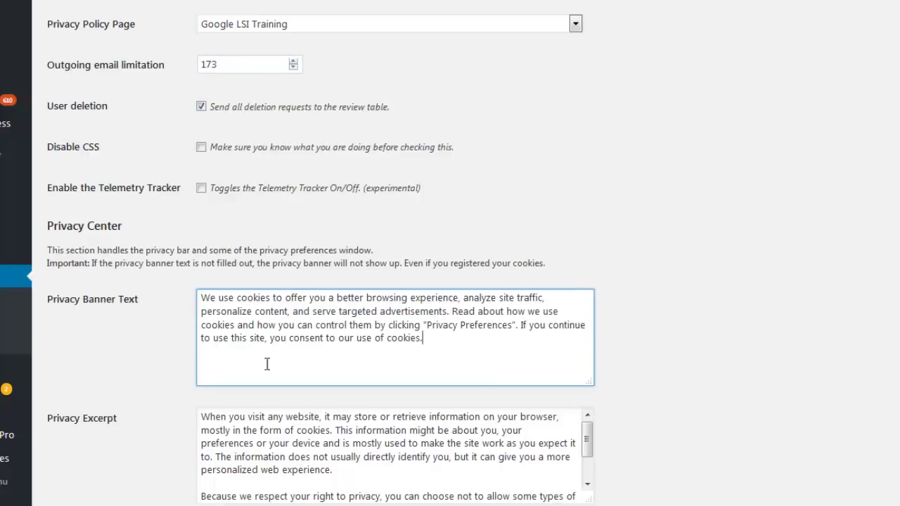
pyautogui.click(436, 486)
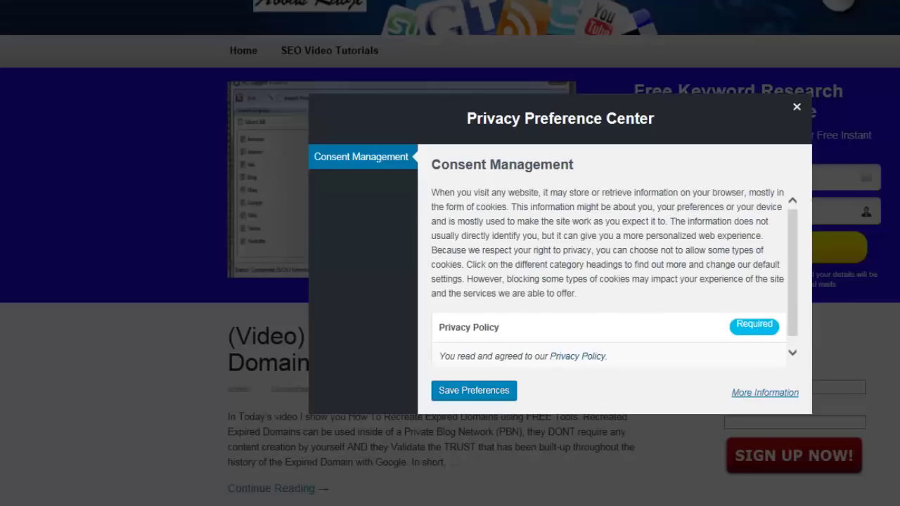
pyautogui.click(796, 107)
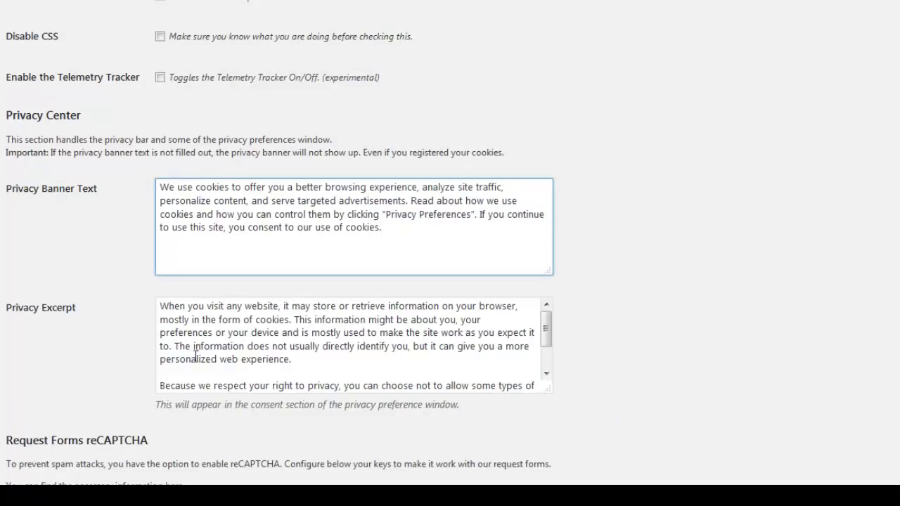
# Compare the Privacy Excerpt setting with the consent explanation shown on the live site
pyautogui.moveTo(189, 306); pyautogui.dragTo(289, 425)
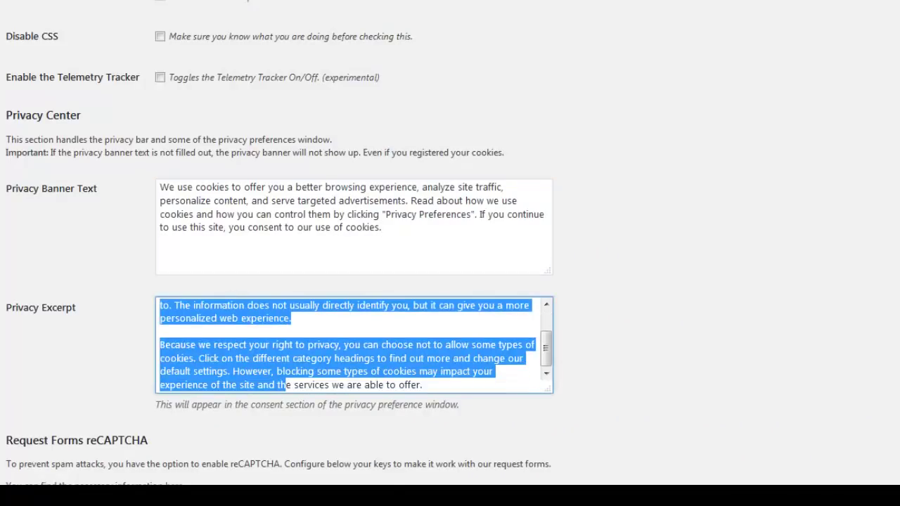
pyautogui.click(301, 438)
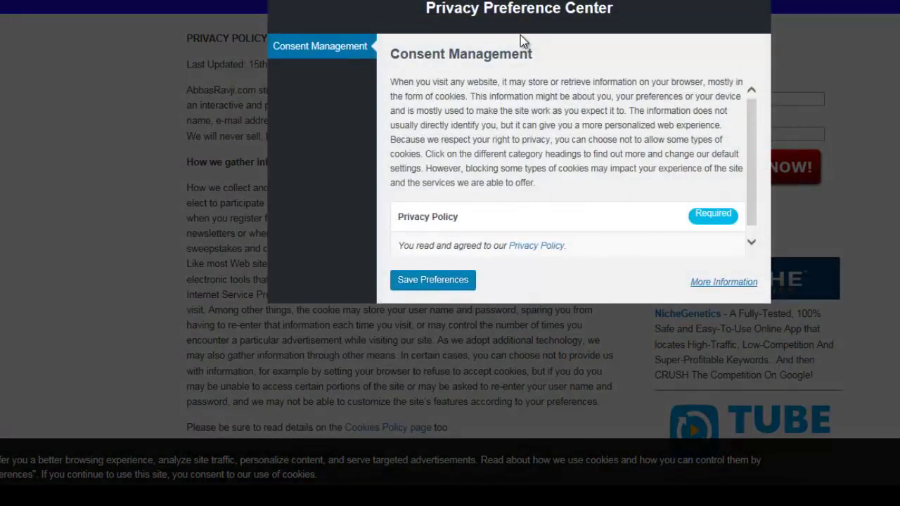
pyautogui.moveTo(509, 94); pyautogui.dragTo(549, 270)
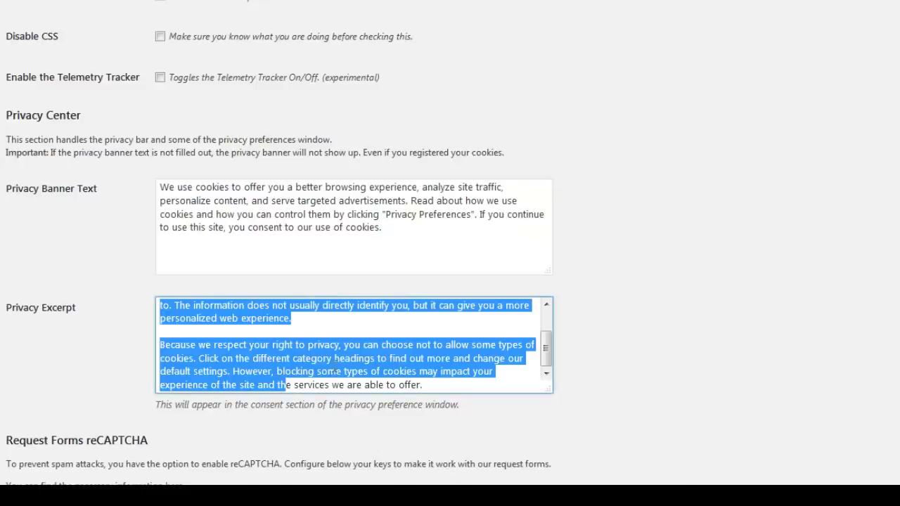
pyautogui.scroll(-3, 325, 359)
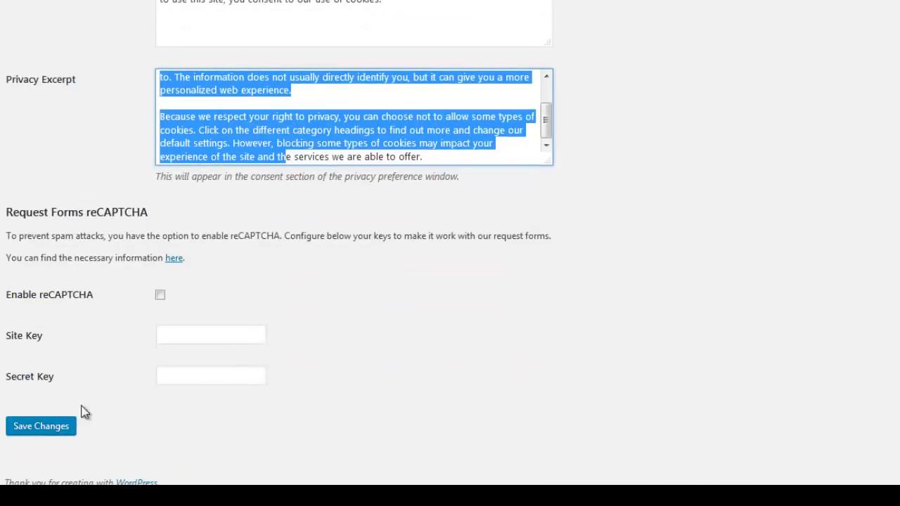
pyautogui.scroll(4, 344, 384)
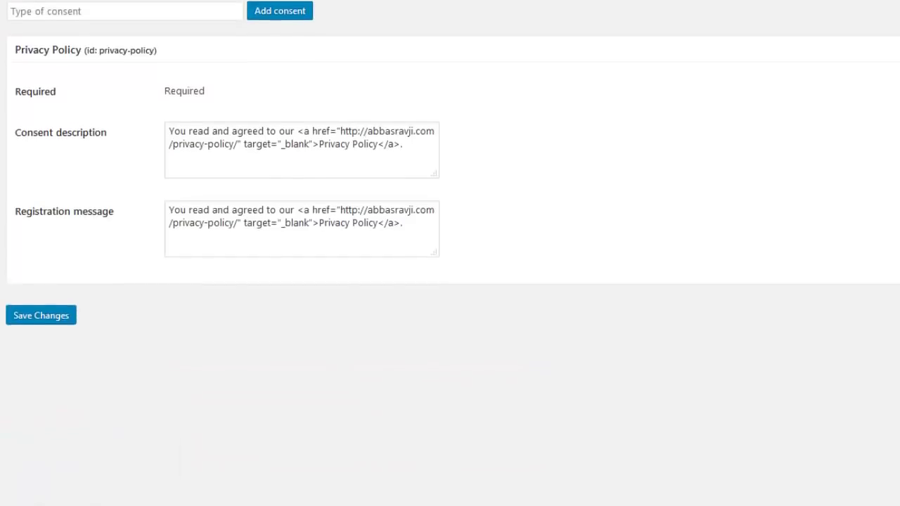
# Inspect the Privacy Policy consent's description and registration message, then switch to the site's Privacy Policy page
pyautogui.scroll(1, 96, 331)
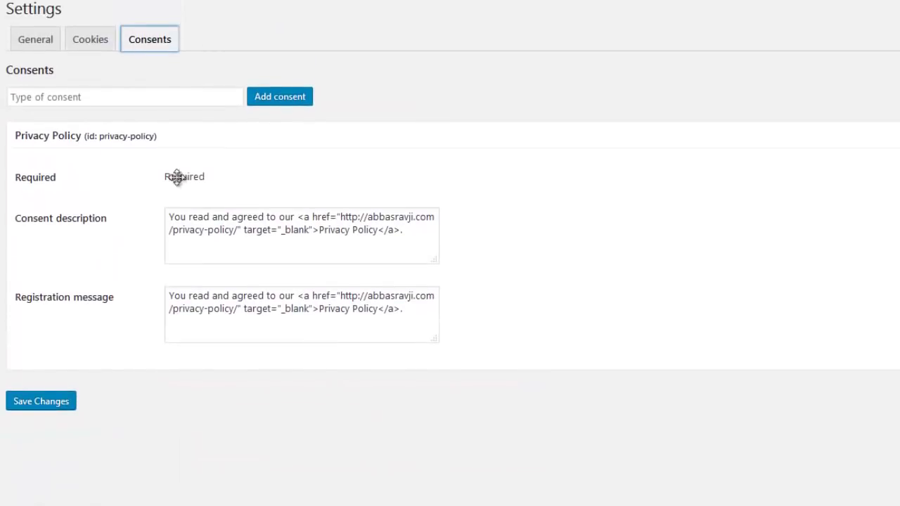
pyautogui.moveTo(243, 217); pyautogui.dragTo(261, 230)
pyautogui.moveTo(235, 316); pyautogui.dragTo(261, 311)
pyautogui.click(254, 230)
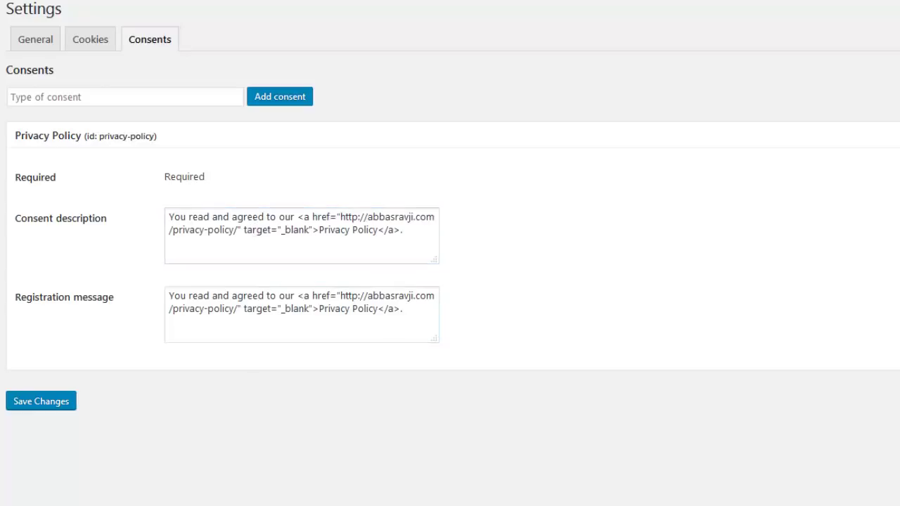
pyautogui.click(316, 488)
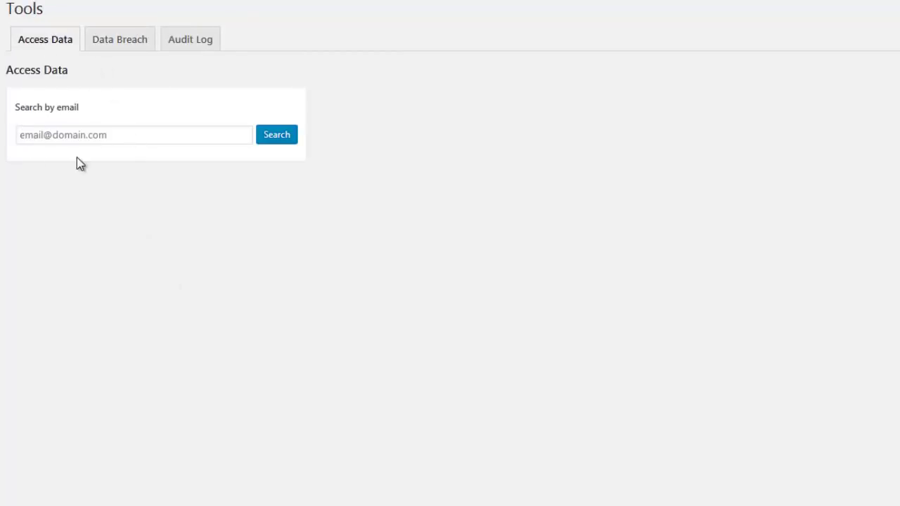
# Review the Data Breach form, then run an Audit Log search with an empty email
pyautogui.click(105, 44)
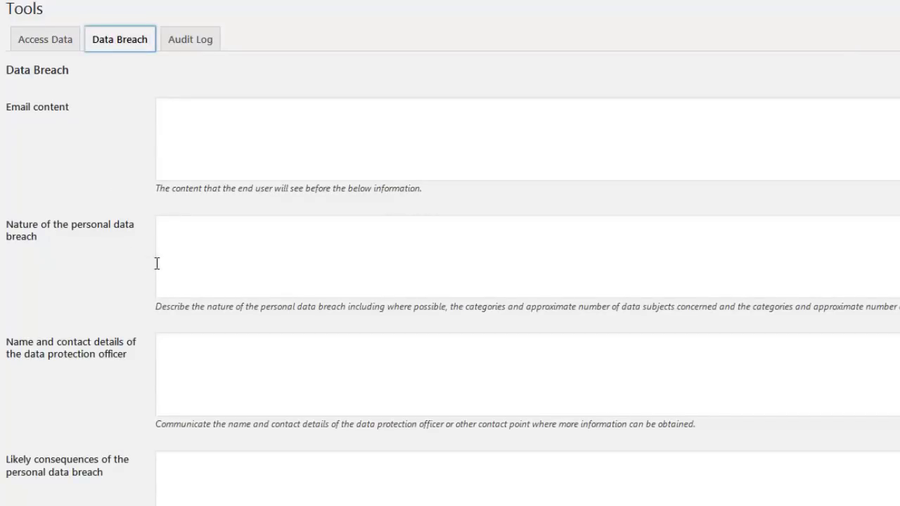
pyautogui.scroll(-2, 154, 262)
pyautogui.scroll(2, 155, 262)
pyautogui.click(207, 43)
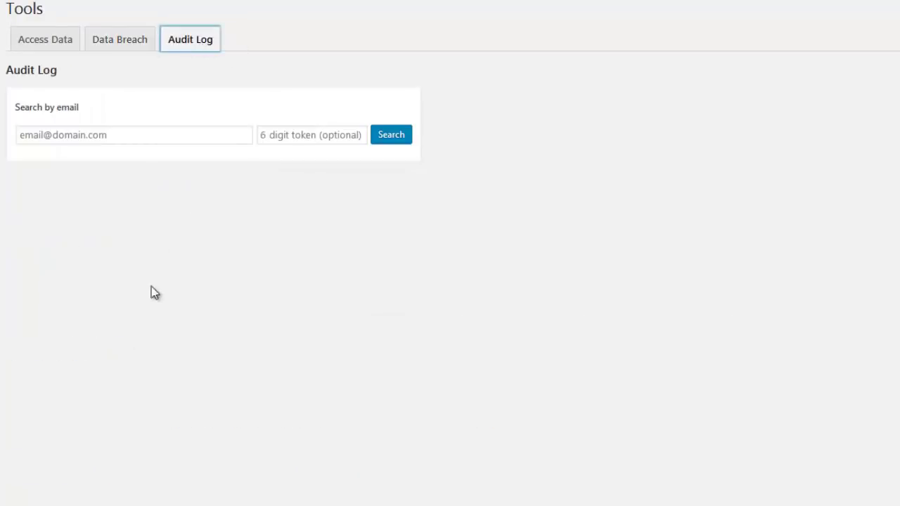
pyautogui.click(104, 134)
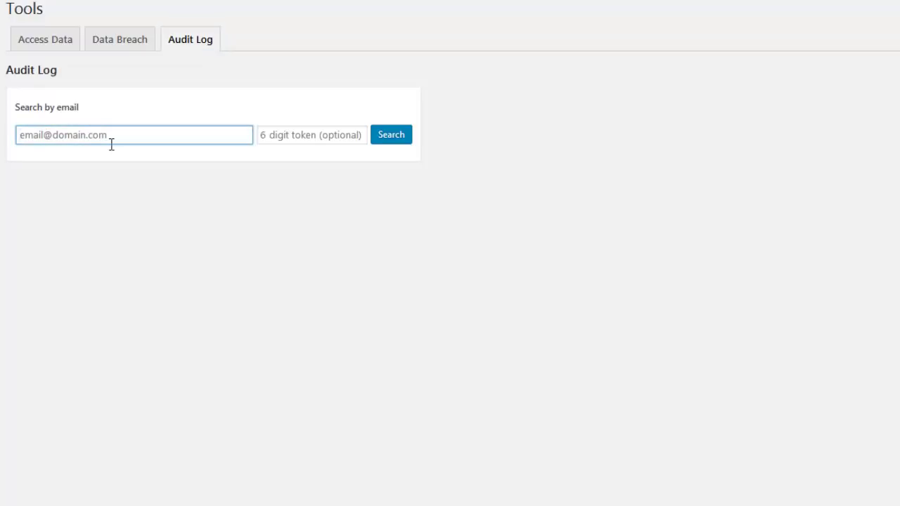
pyautogui.press('Return')
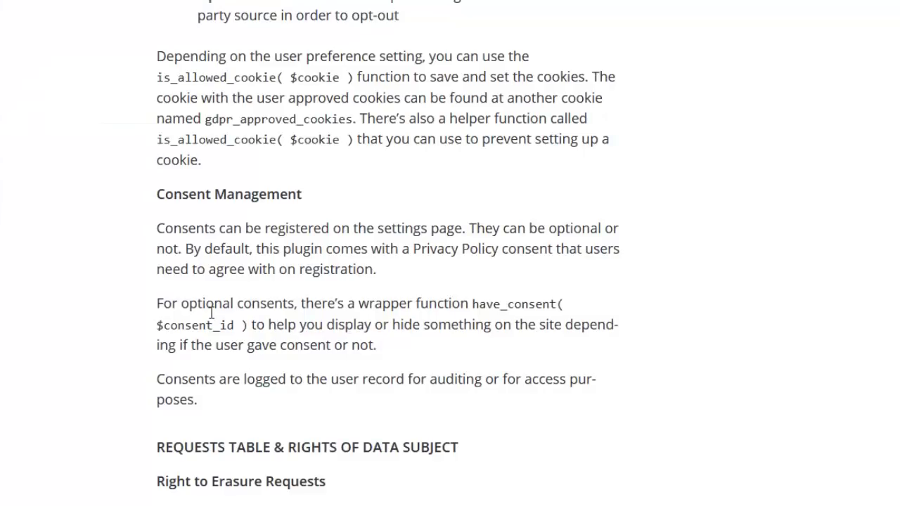
# Scroll the documentation to the Audit Log section and highlight its description text
pyautogui.scroll(-10, 218, 313)
pyautogui.scroll(-5, 230, 313)
pyautogui.scroll(5, 232, 309)
pyautogui.click(243, 220)
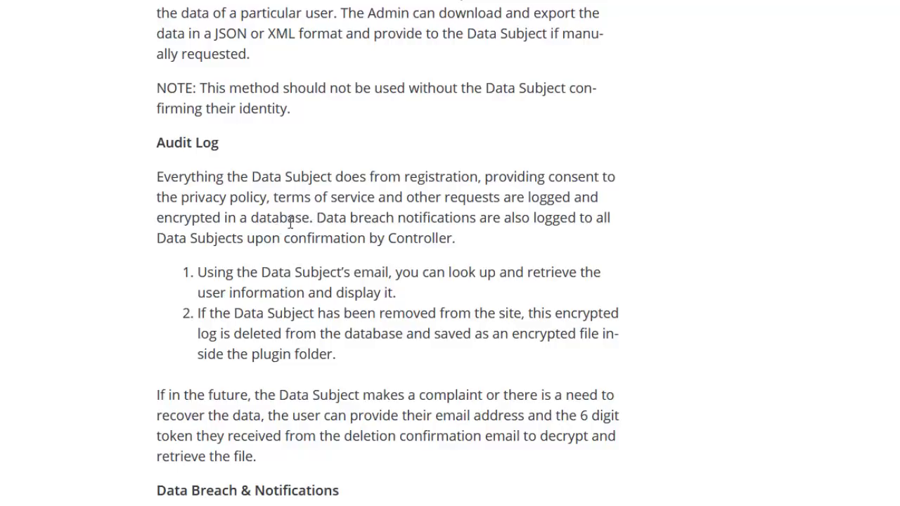
pyautogui.moveTo(221, 218); pyautogui.dragTo(109, 227)
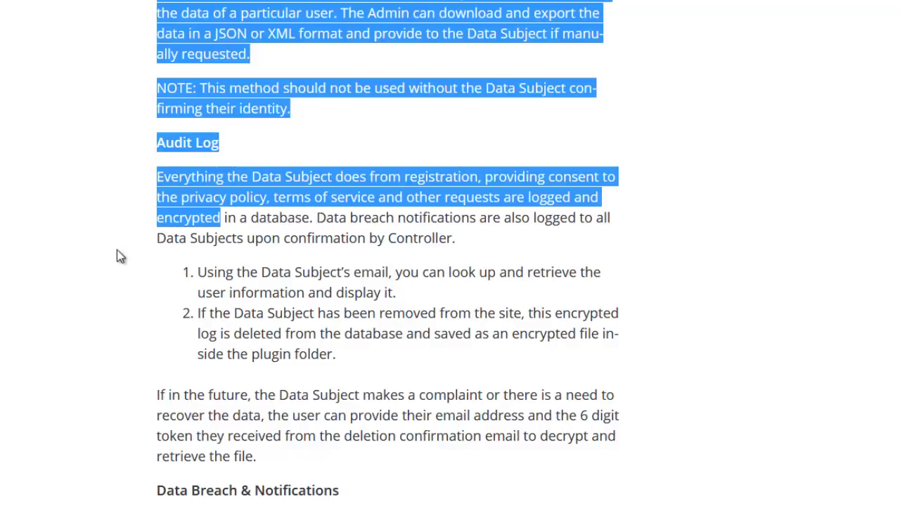
pyautogui.click(273, 234)
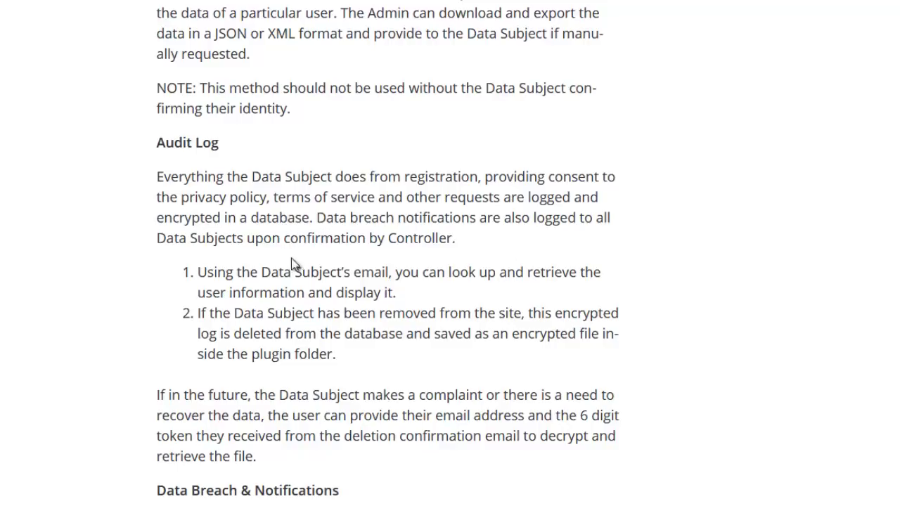
# Highlight the phrase about confirmation by the Controller and the word 'encrypted'
pyautogui.moveTo(464, 242); pyautogui.dragTo(263, 237)
pyautogui.click(273, 229)
pyautogui.moveTo(159, 221); pyautogui.dragTo(224, 221)
pyautogui.rightClick(224, 221)
pyautogui.click(223, 221)
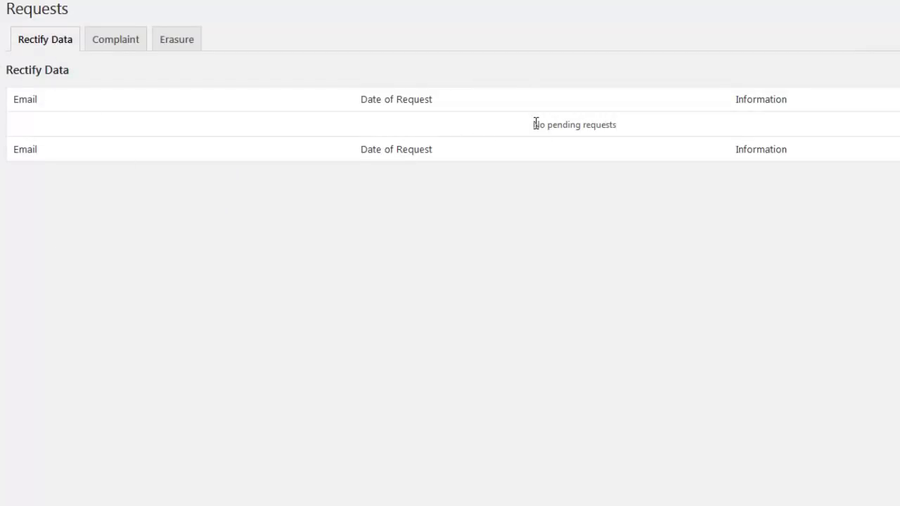
# Check the Complaint and Erasure request lists, both showing no pending requests
pyautogui.click(112, 41)
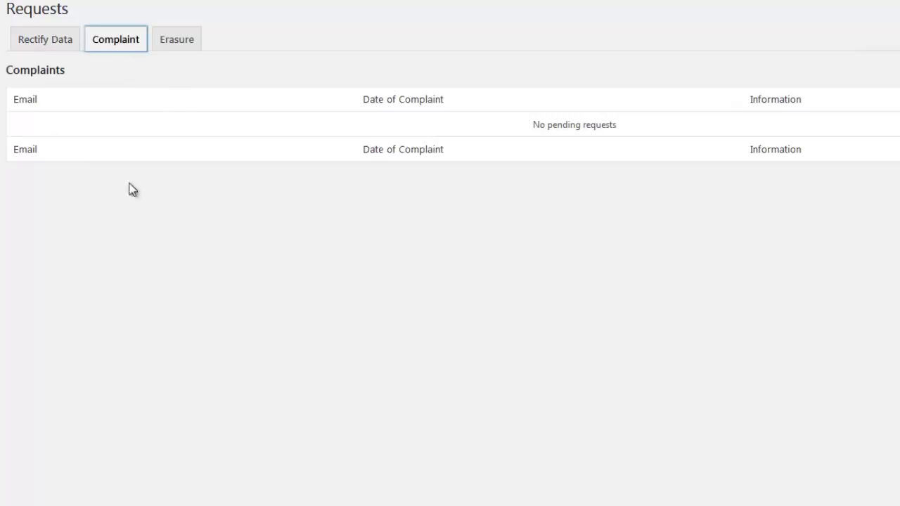
pyautogui.click(173, 45)
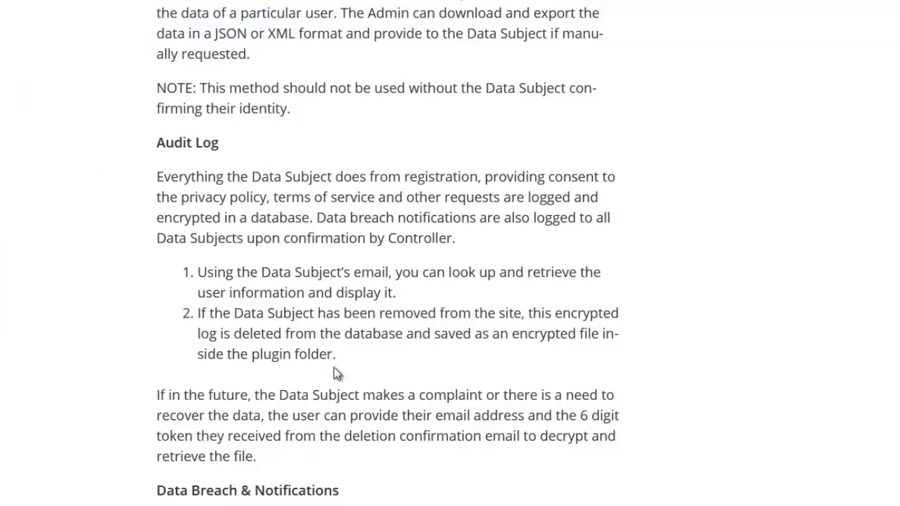
# Scroll the WordPress.org GDPR plugin page from its banner down through Features, Ratings and Support
pyautogui.scroll(15, 360, 429)
pyautogui.scroll(20, 365, 431)
pyautogui.scroll(-6, 368, 434)
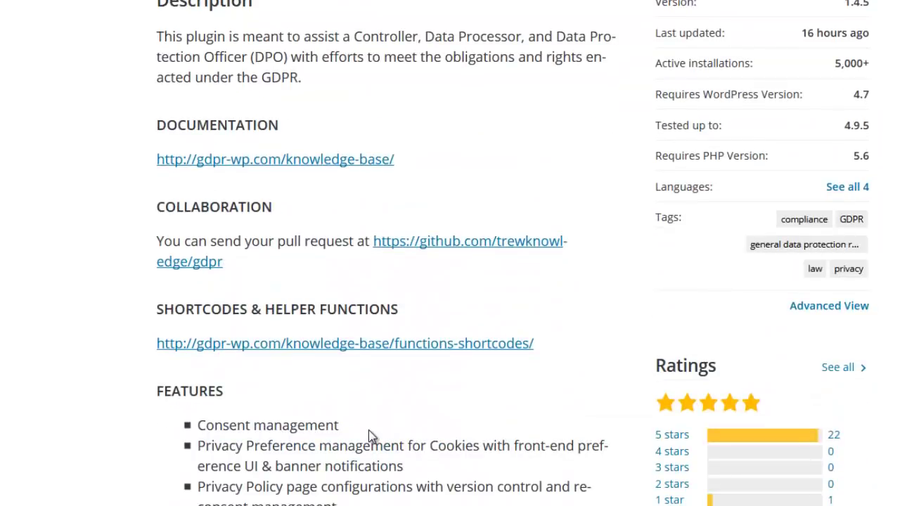
pyautogui.scroll(6, 371, 437)
pyautogui.scroll(-4, 371, 436)
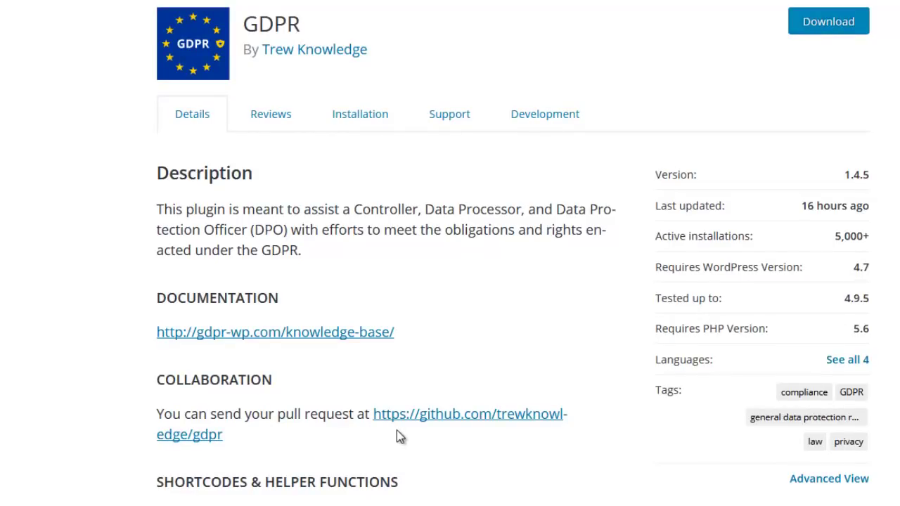
pyautogui.scroll(-5, 286, 424)
pyautogui.scroll(-6, 287, 425)
pyautogui.scroll(6, 286, 431)
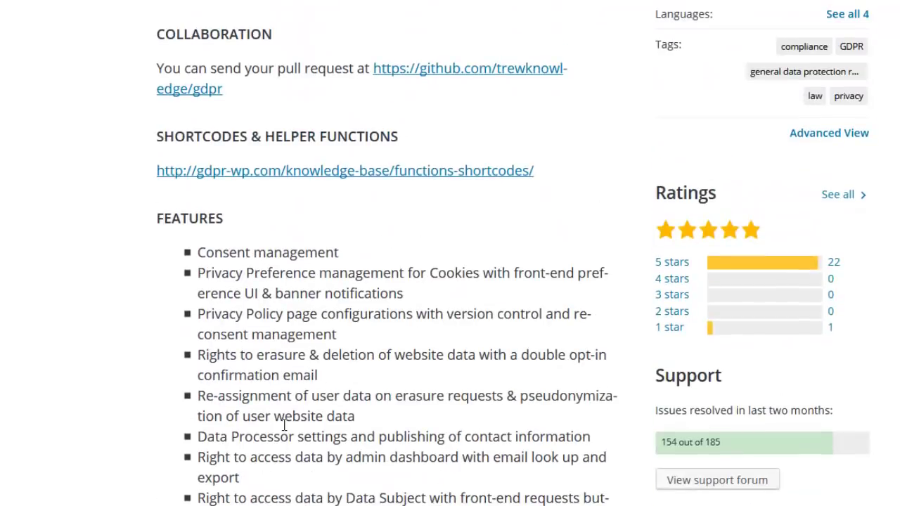